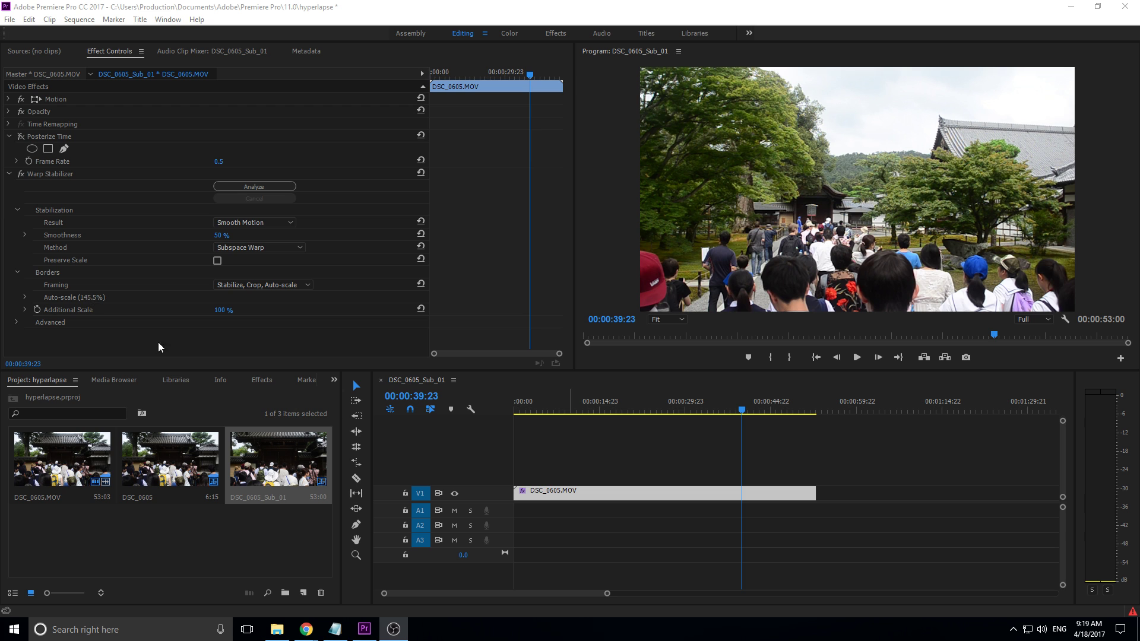
pyautogui.click(501, 387)
pyautogui.press('Home')
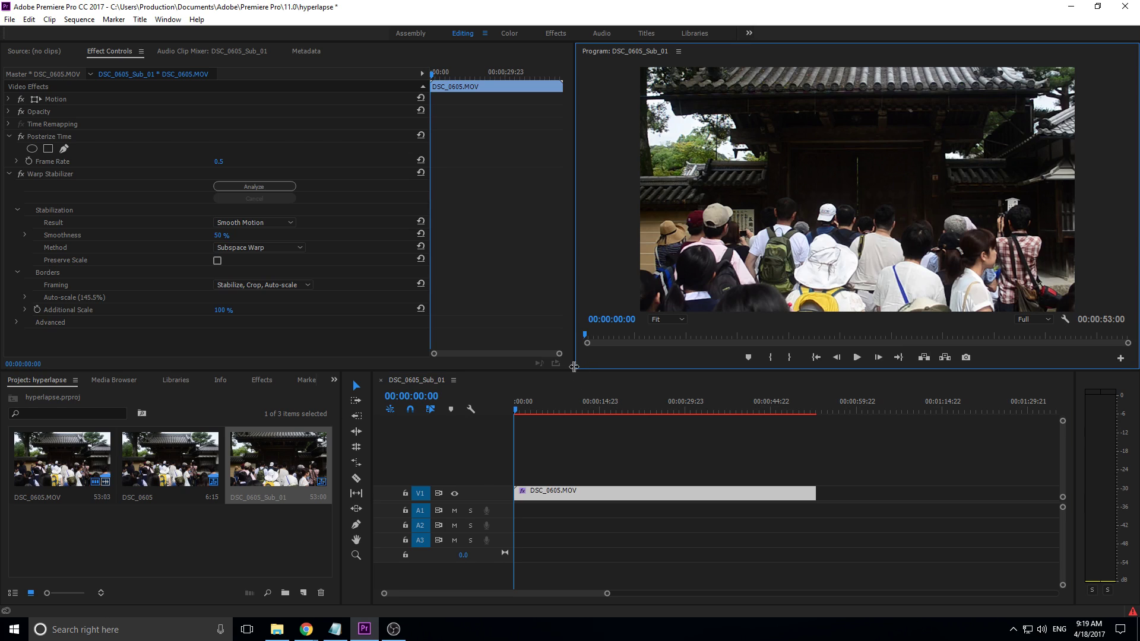
pyautogui.moveTo(572, 365); pyautogui.dragTo(330, 333)
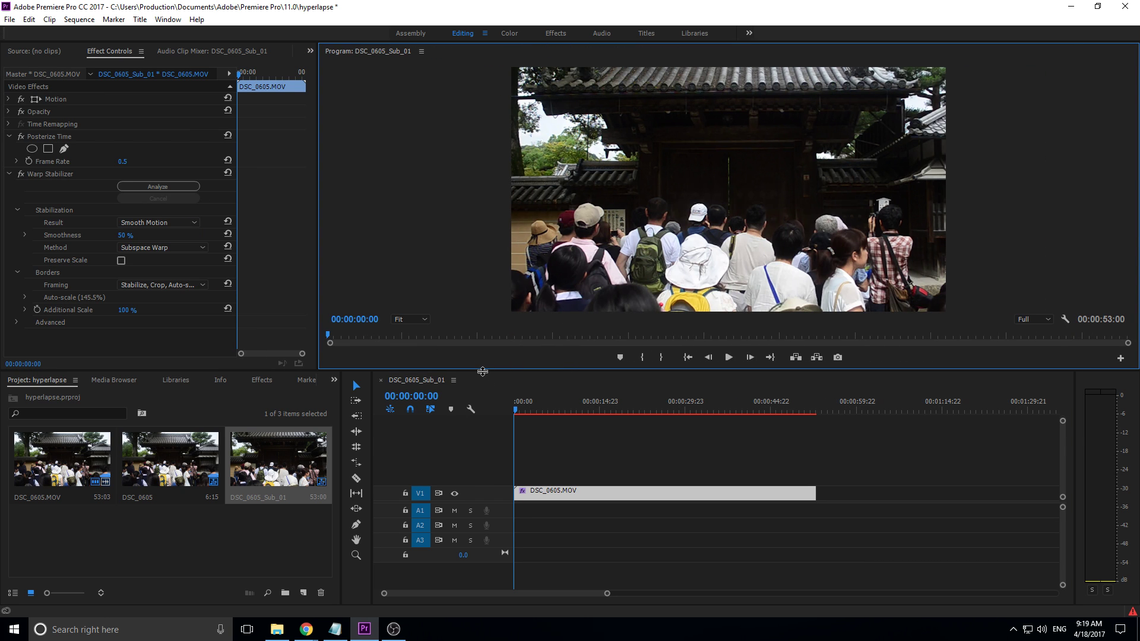
pyautogui.moveTo(482, 371); pyautogui.dragTo(482, 514)
pyautogui.press('space')
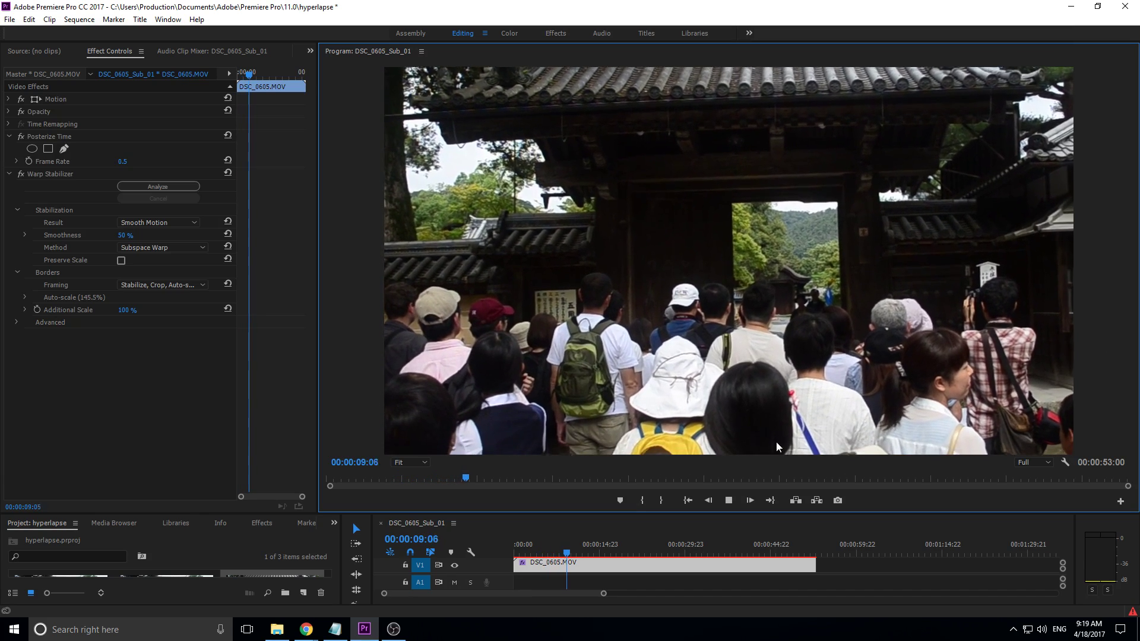
pyautogui.moveTo(466, 478); pyautogui.dragTo(961, 478)
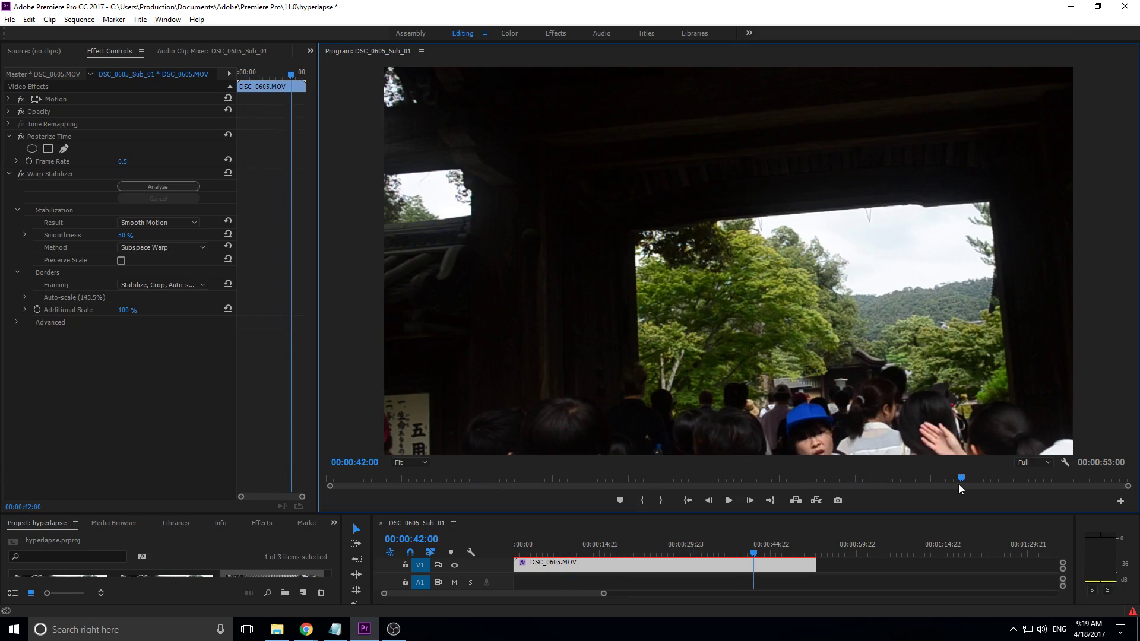
pyautogui.press('space')
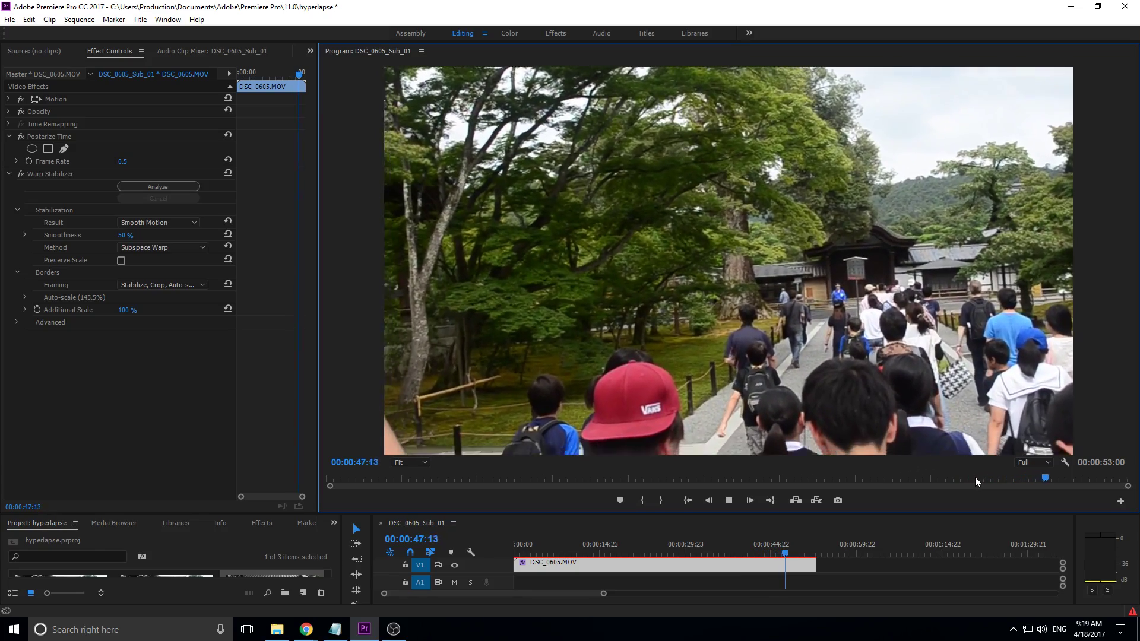
pyautogui.press('space')
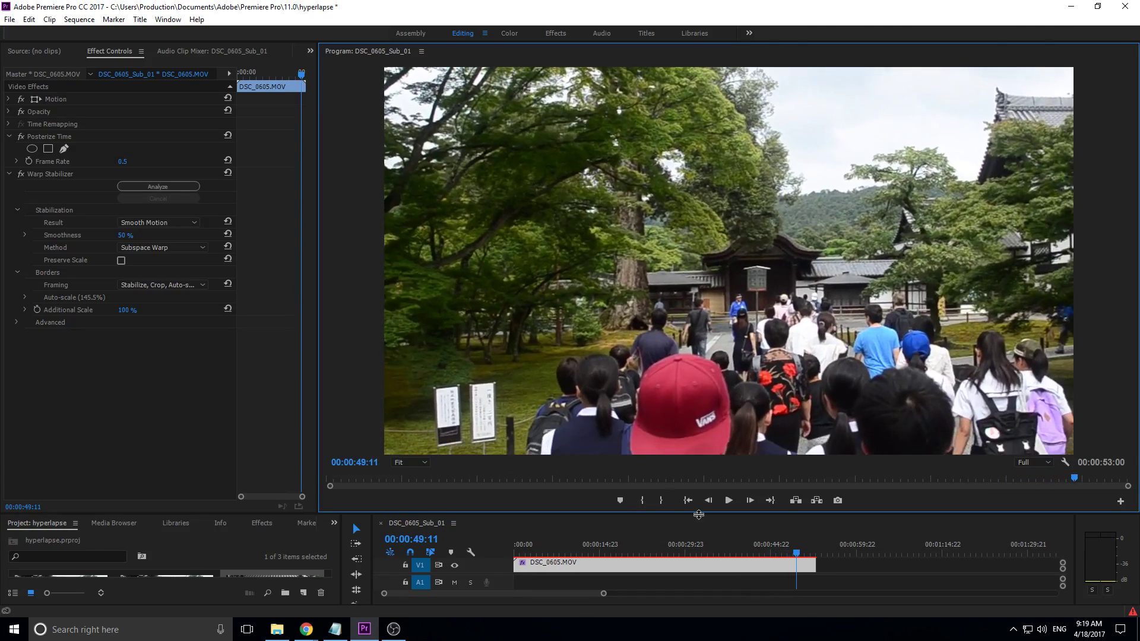
pyautogui.moveTo(698, 514); pyautogui.dragTo(698, 392)
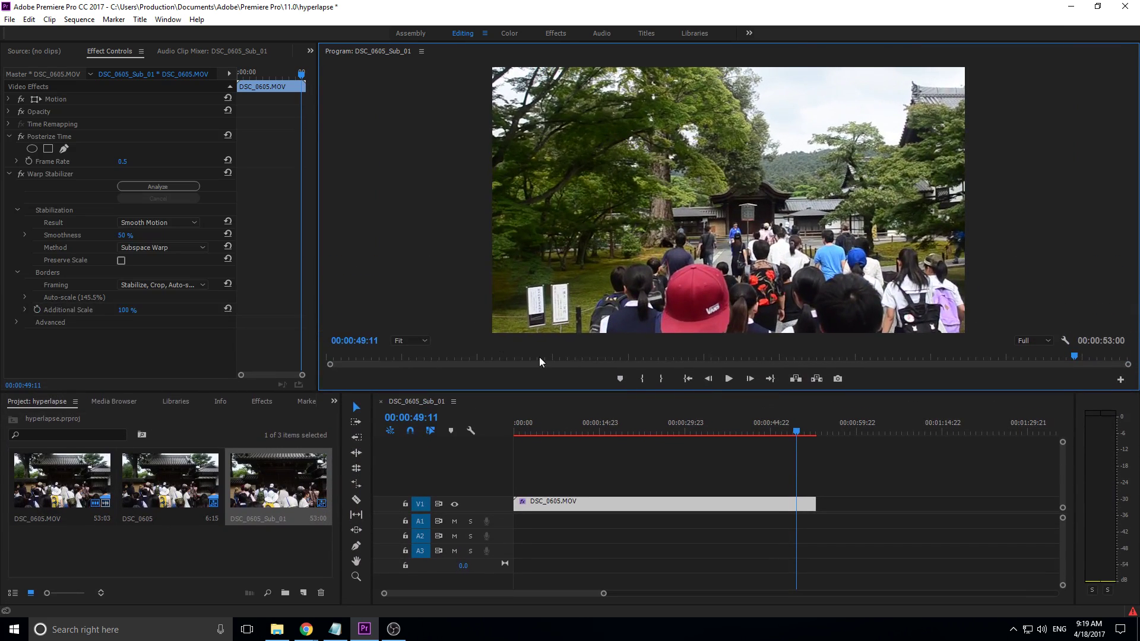
pyautogui.moveTo(316, 257); pyautogui.dragTo(500, 255)
# Disable Posterize Time and preview the stabilized clip from about 8 seconds in
pyautogui.moveTo(537, 416); pyautogui.dragTo(504, 430)
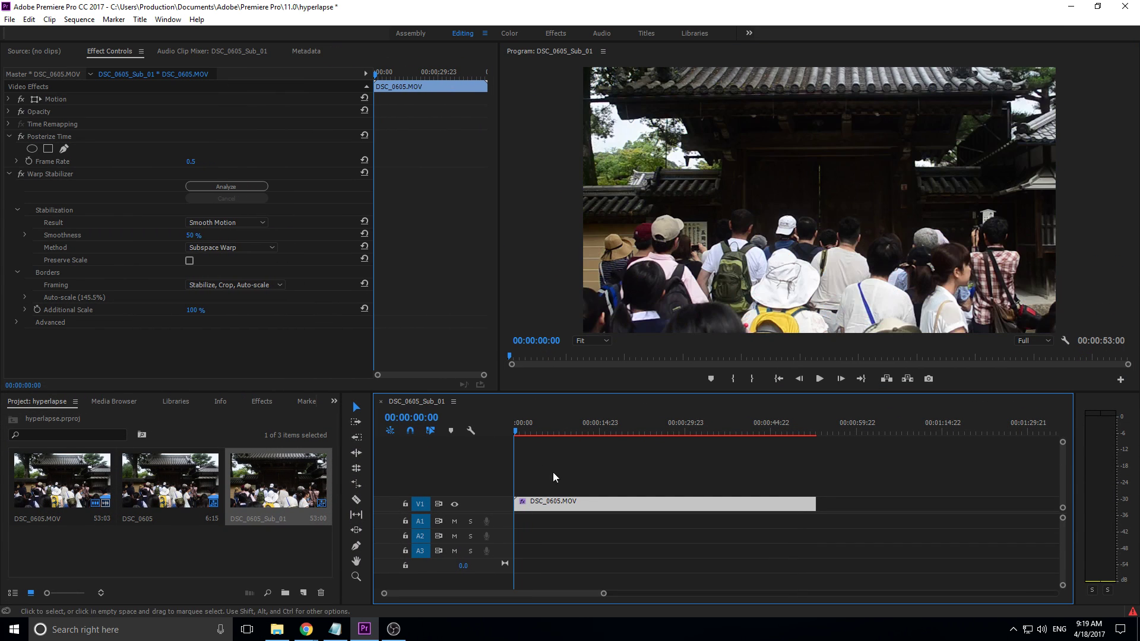
pyautogui.click(21, 137)
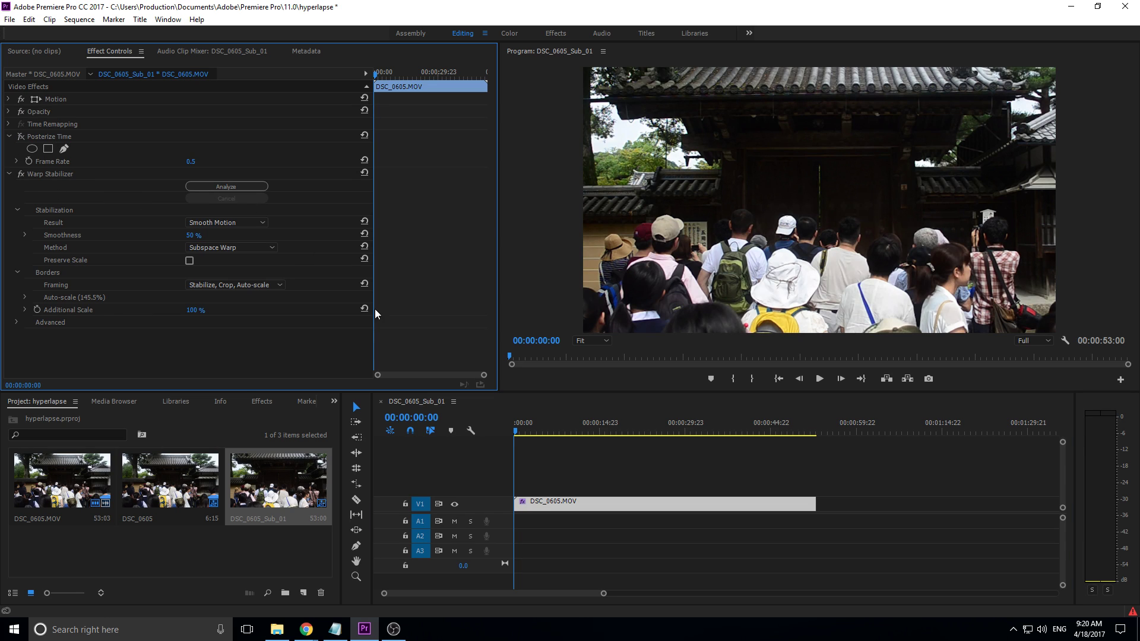
pyautogui.moveTo(533, 426); pyautogui.dragTo(609, 436)
pyautogui.press('space')
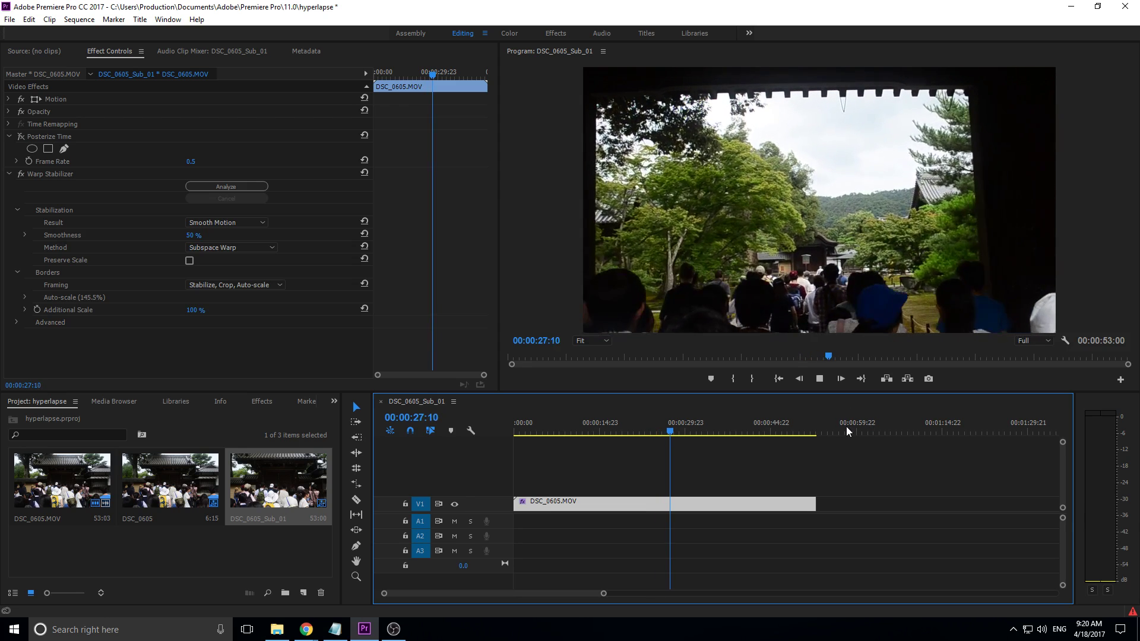
pyautogui.press('space')
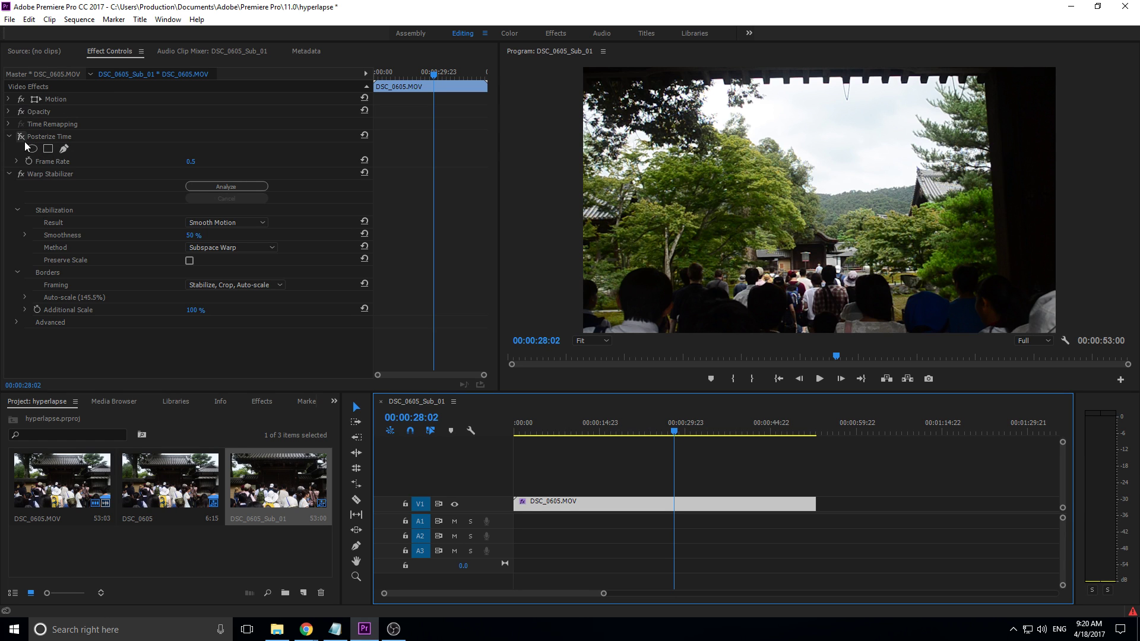
# Disable Warp Stabilizer and play the clip from the start to compare
pyautogui.click(21, 173)
pyautogui.press('Home')
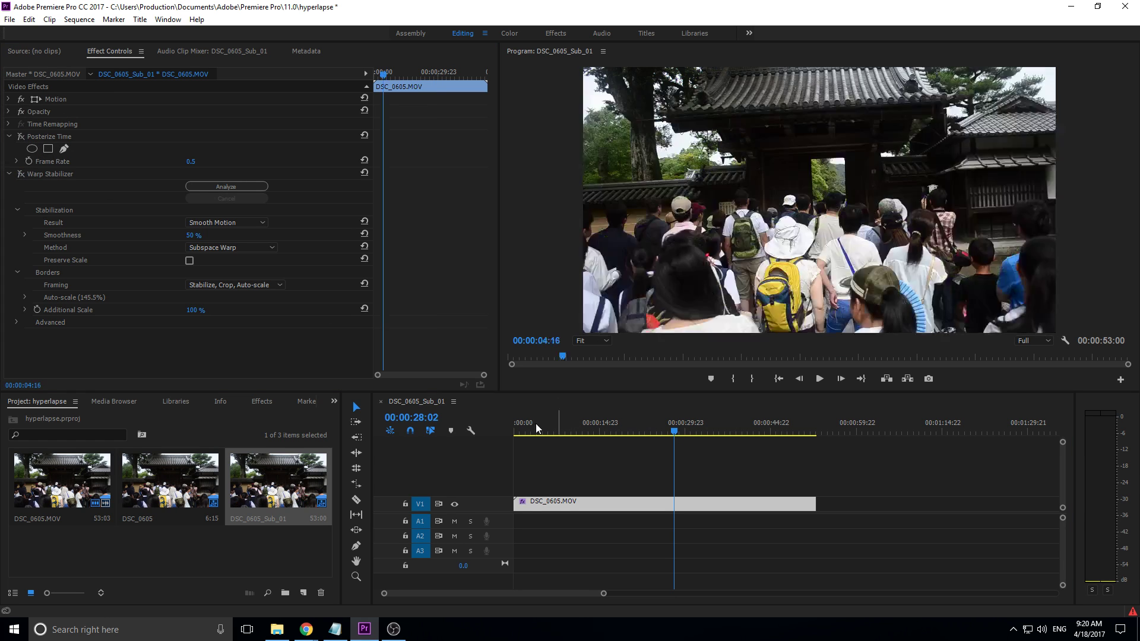
pyautogui.press('space')
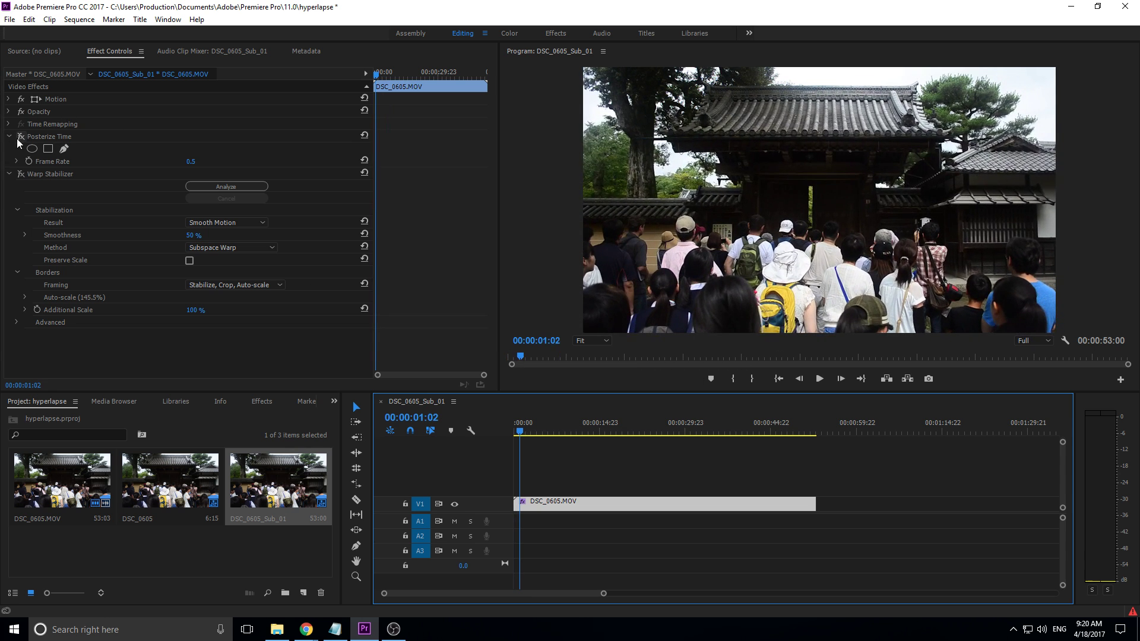
# Re-enable Posterize Time and play the clip through to 00:00:13:16
pyautogui.click(20, 139)
pyautogui.press('space')
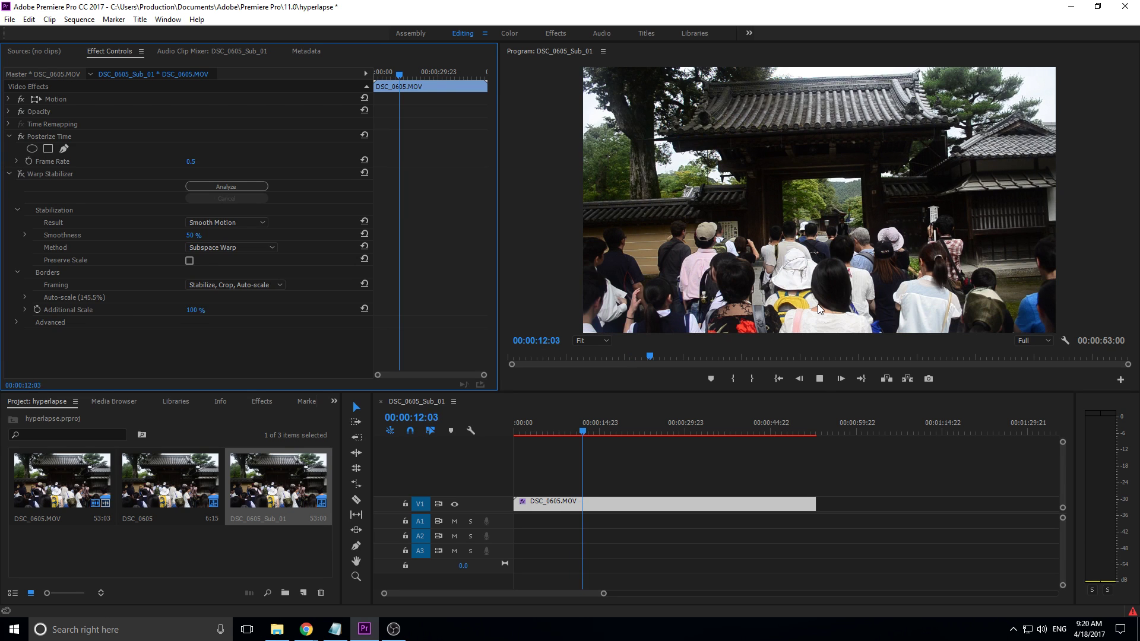
pyautogui.press('space')
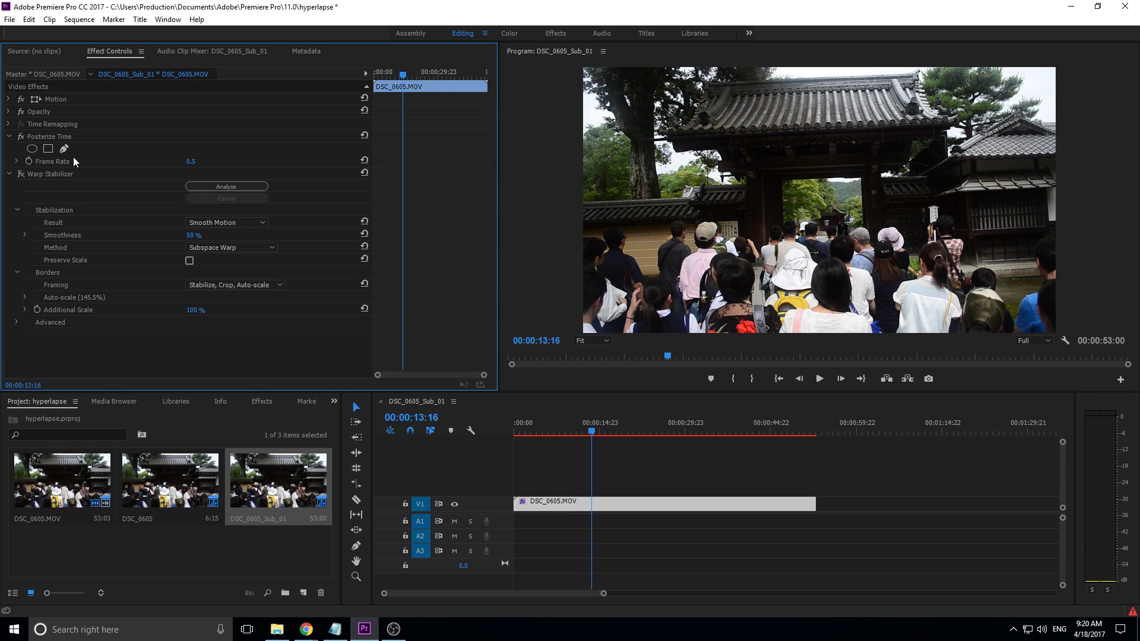
# Re-enable Warp Stabilizer and play from 00:00:00:00 to 00:00:26:18 with both effects
pyautogui.click(20, 174)
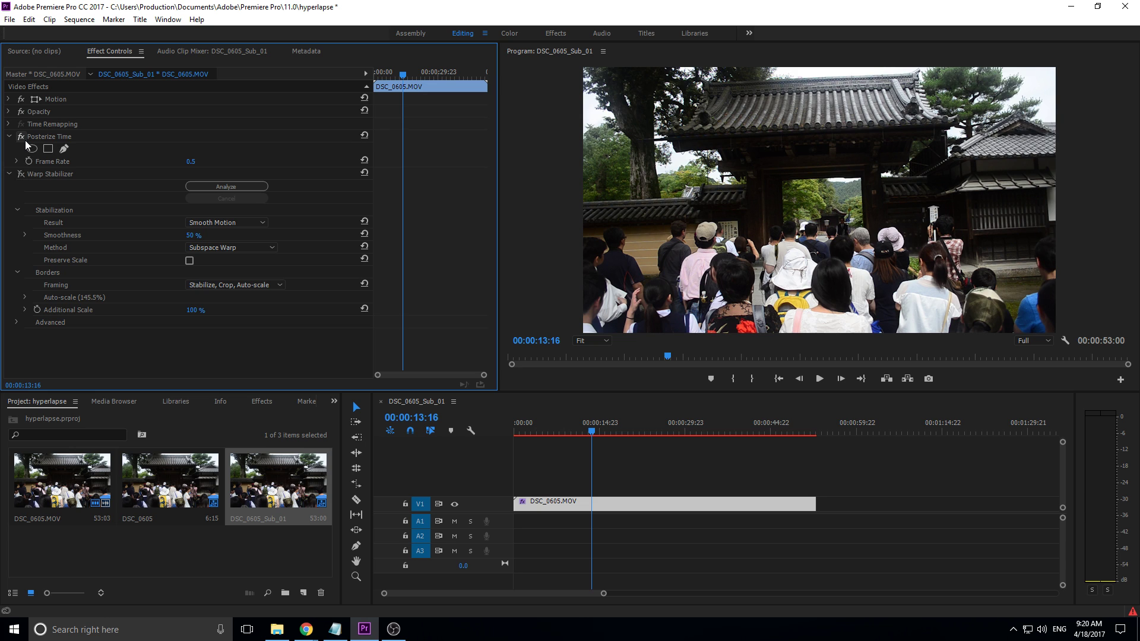
pyautogui.click(21, 174)
pyautogui.moveTo(593, 430); pyautogui.dragTo(461, 414)
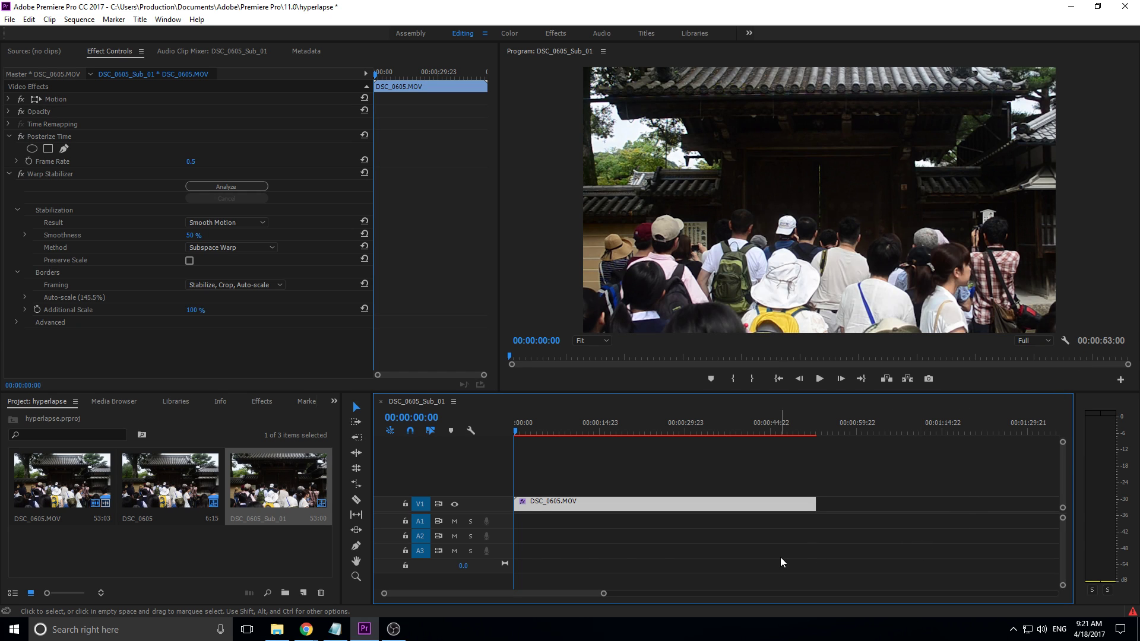
pyautogui.press('space')
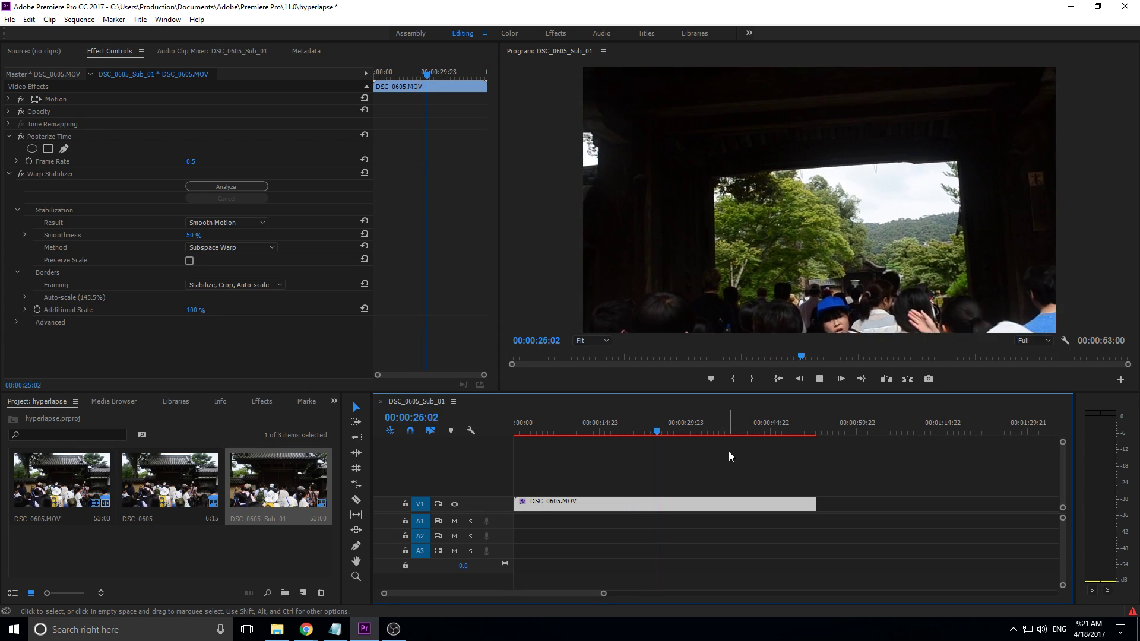
pyautogui.press('space')
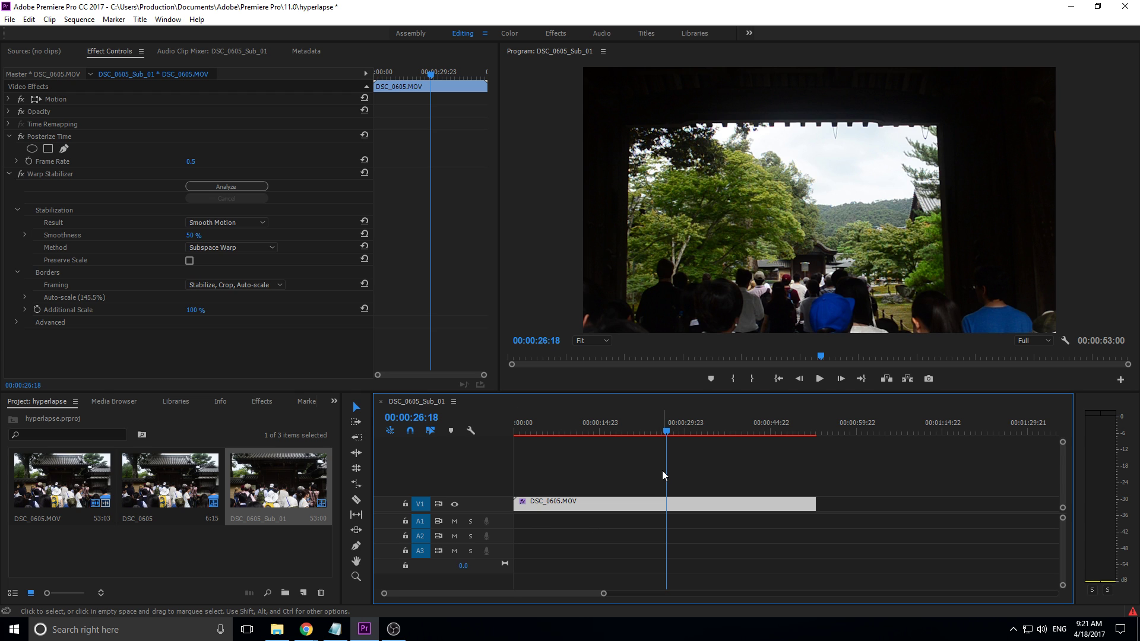
# Disable both Warp Stabilizer and Posterize Time and preview the raw clip
pyautogui.click(21, 174)
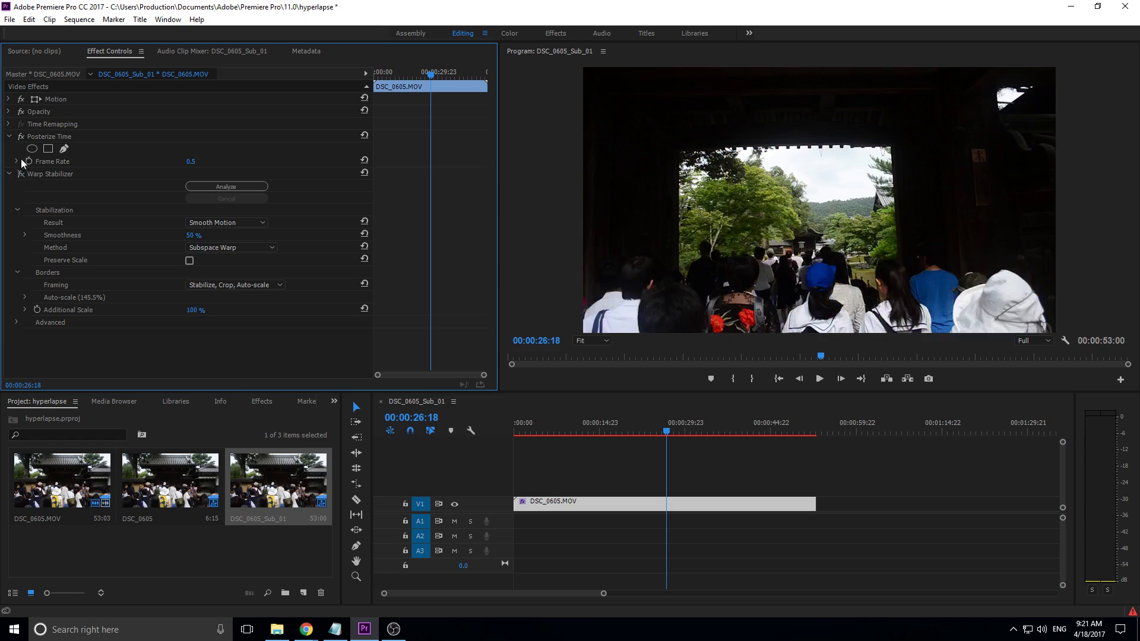
pyautogui.click(22, 136)
pyautogui.press('space')
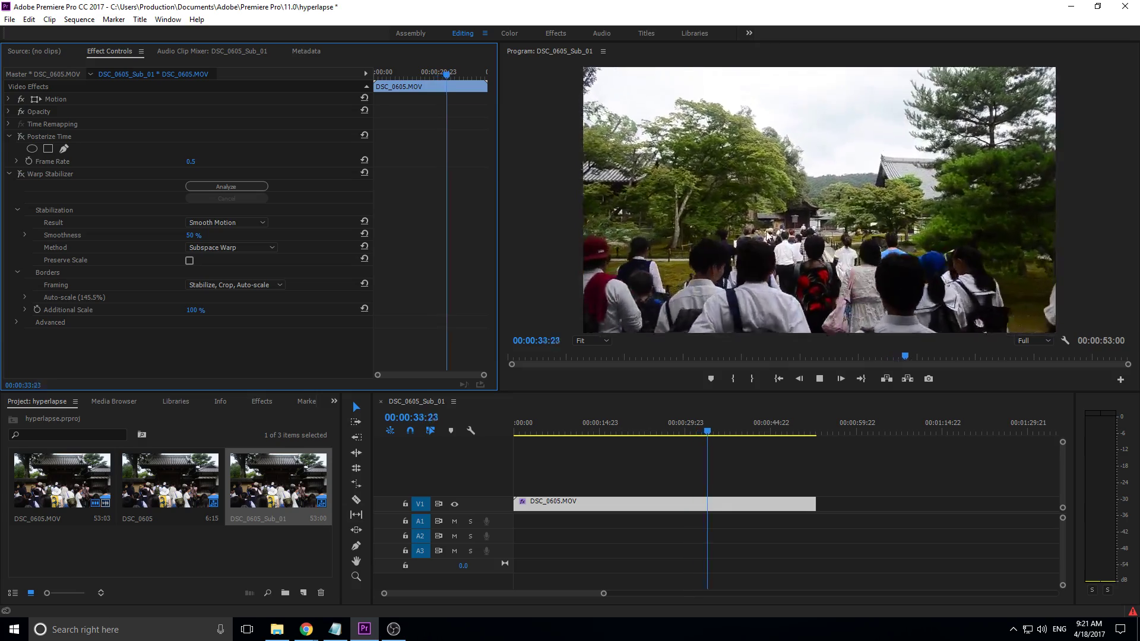
pyautogui.press('space')
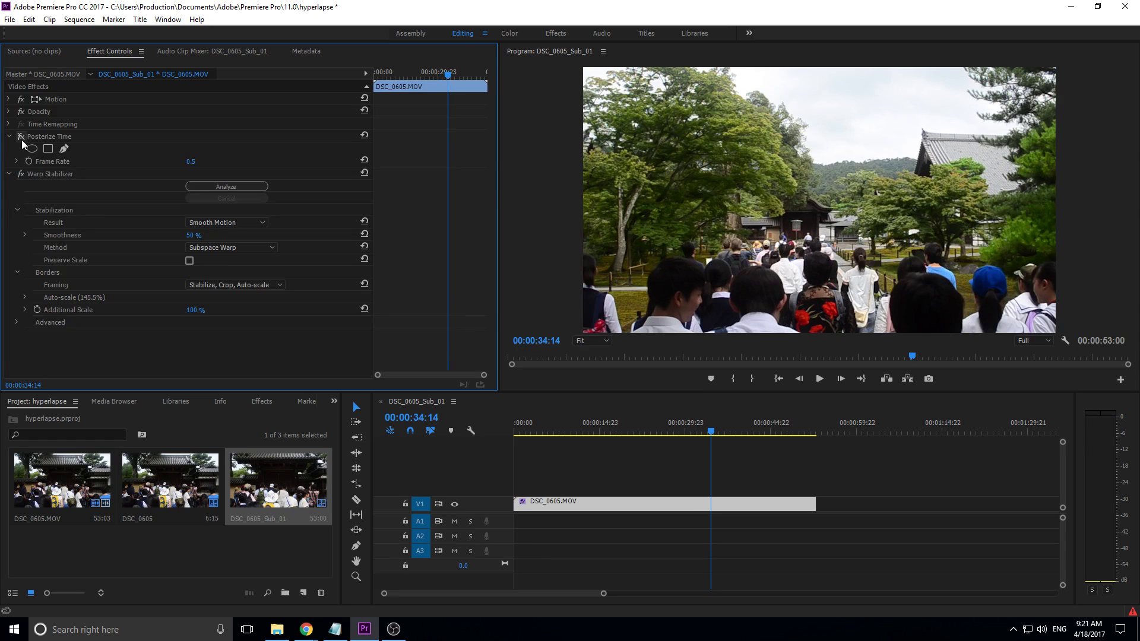
# Re-enable Posterize Time and play the unstabilized held frames to 00:00:44:19
pyautogui.click(22, 138)
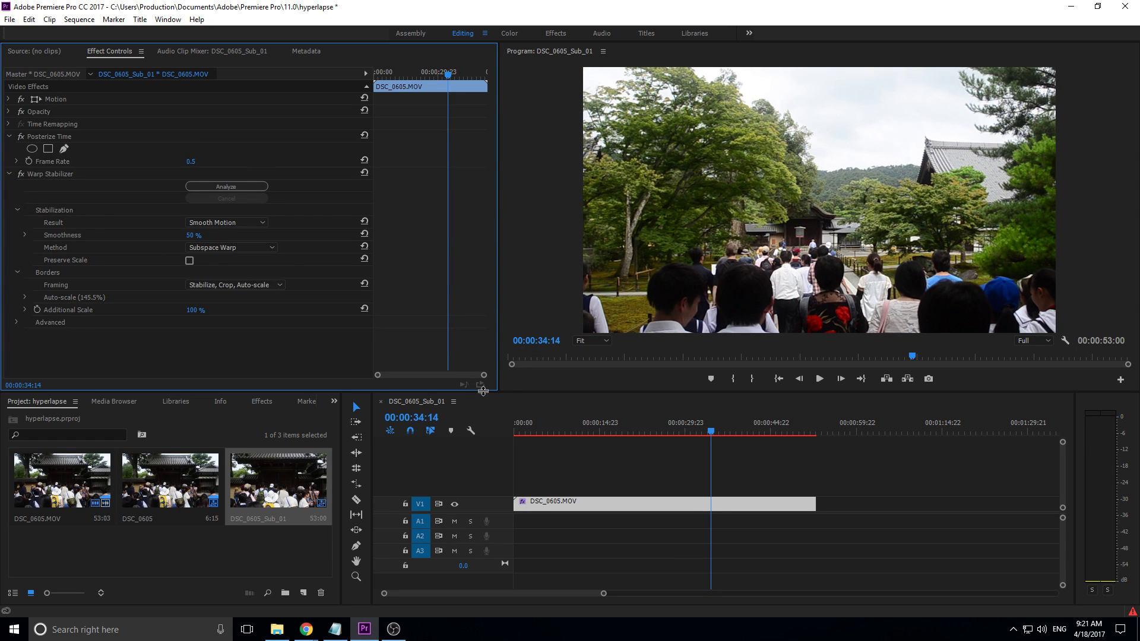
pyautogui.press('space')
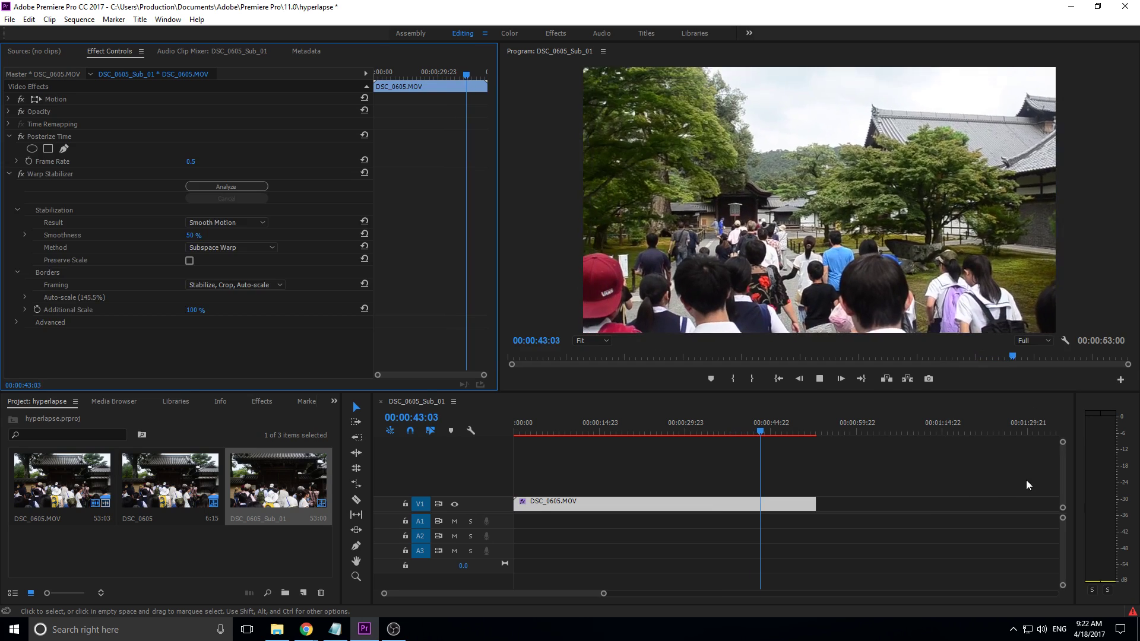
pyautogui.press('space')
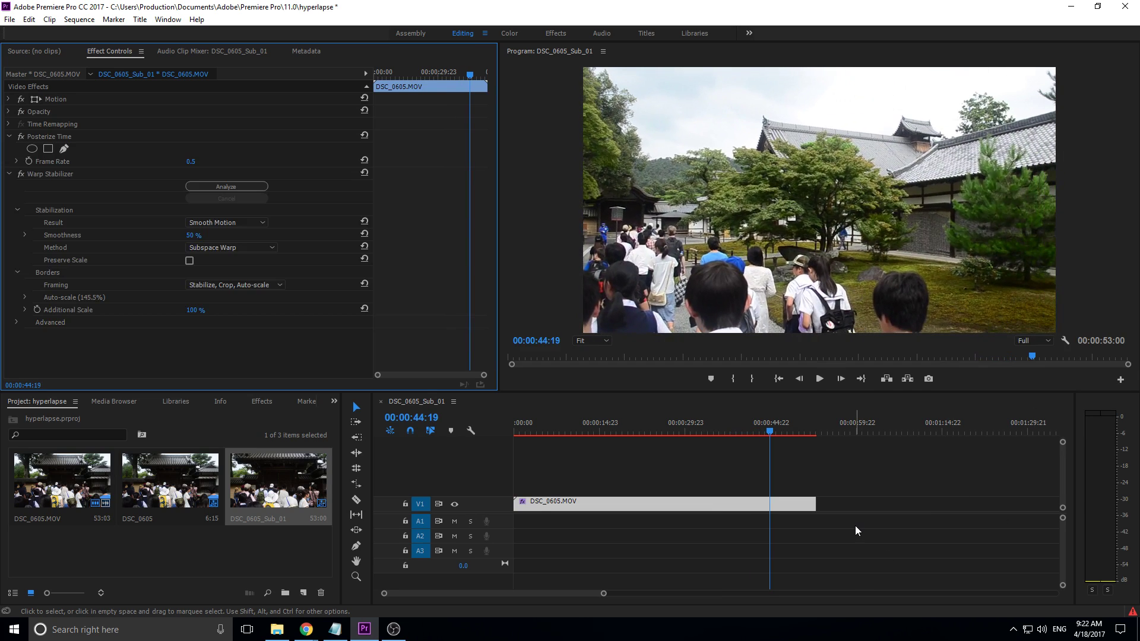